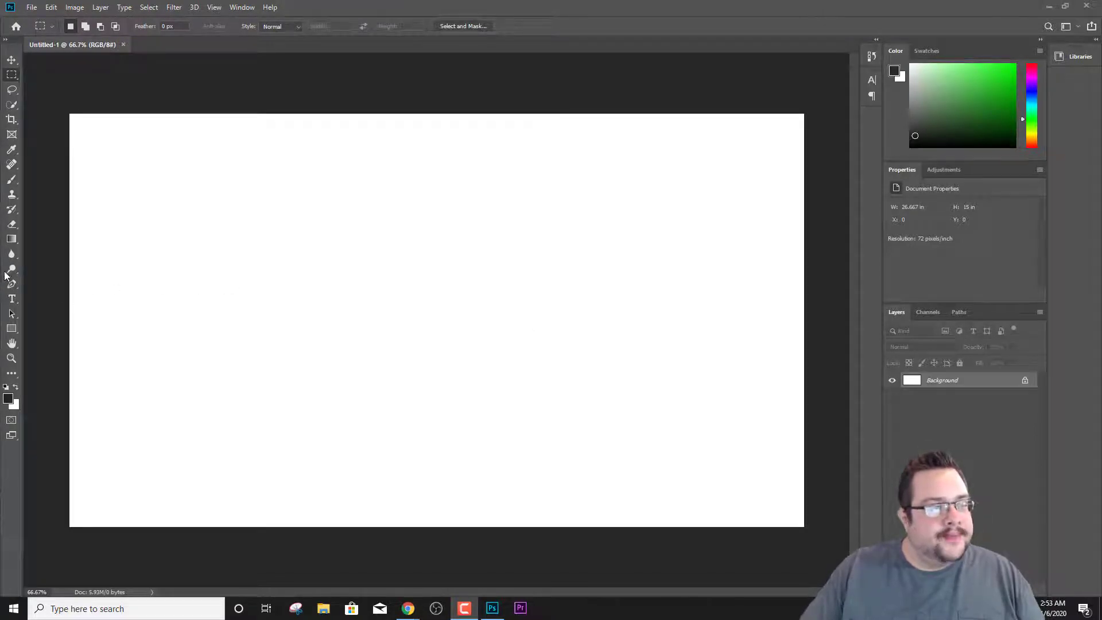
# Draw a dark filled 1016 × 653 px ellipse on the canvas's left half using the Ellipse Tool
pyautogui.click(15, 331)
pyautogui.click(14, 331)
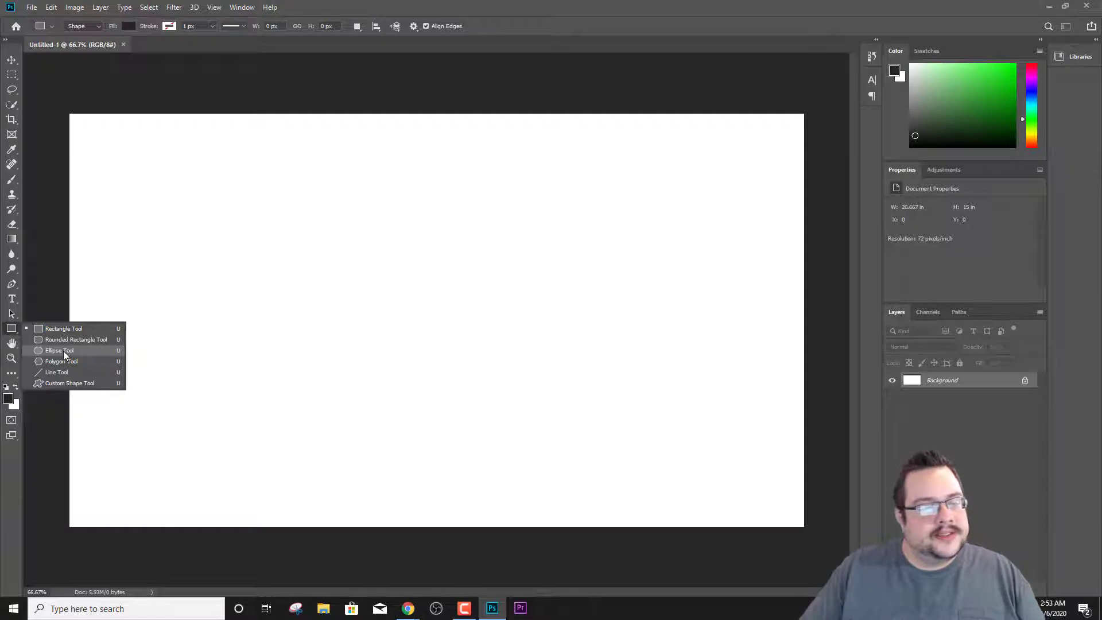
pyautogui.click(64, 355)
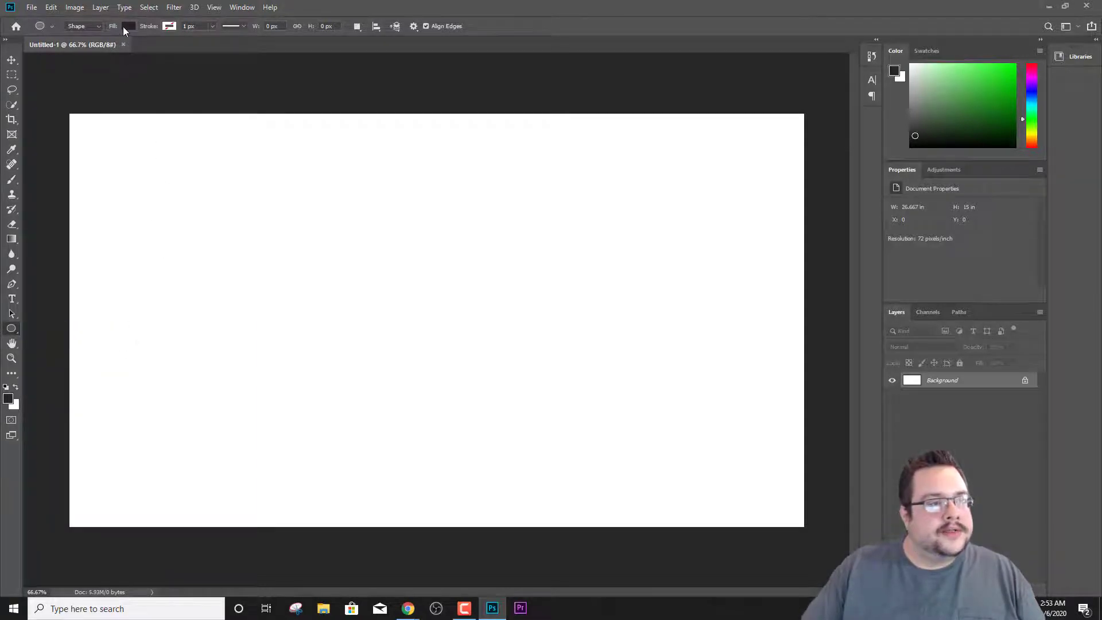
pyautogui.moveTo(121, 156); pyautogui.dragTo(509, 406)
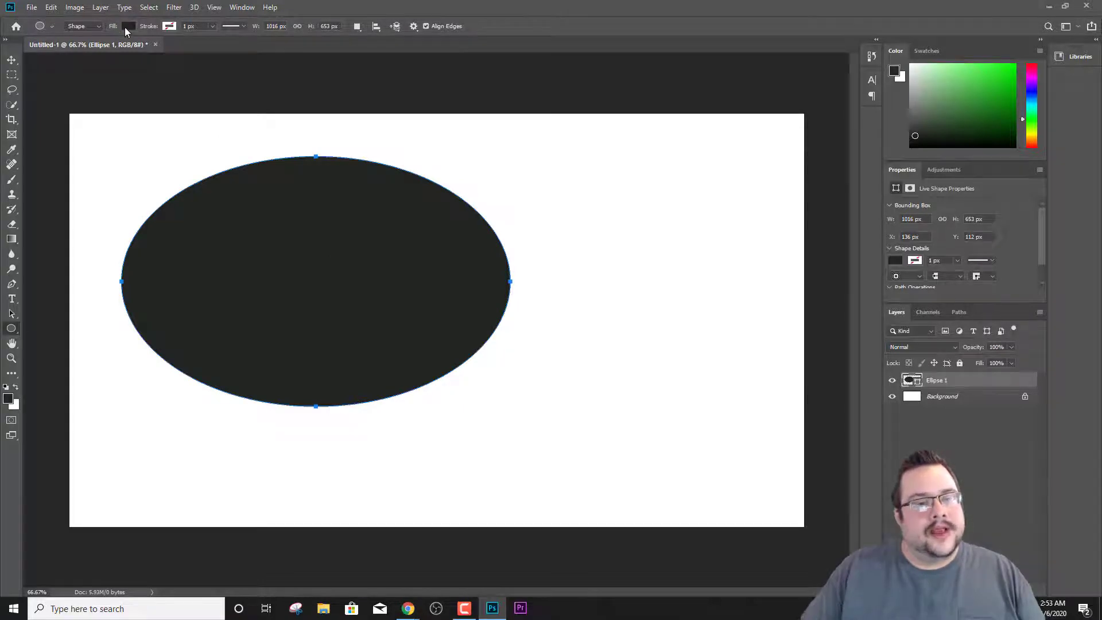
# Move the ellipse up-left and scale it to about 168% width and 179% height past the edges
pyautogui.click(11, 60)
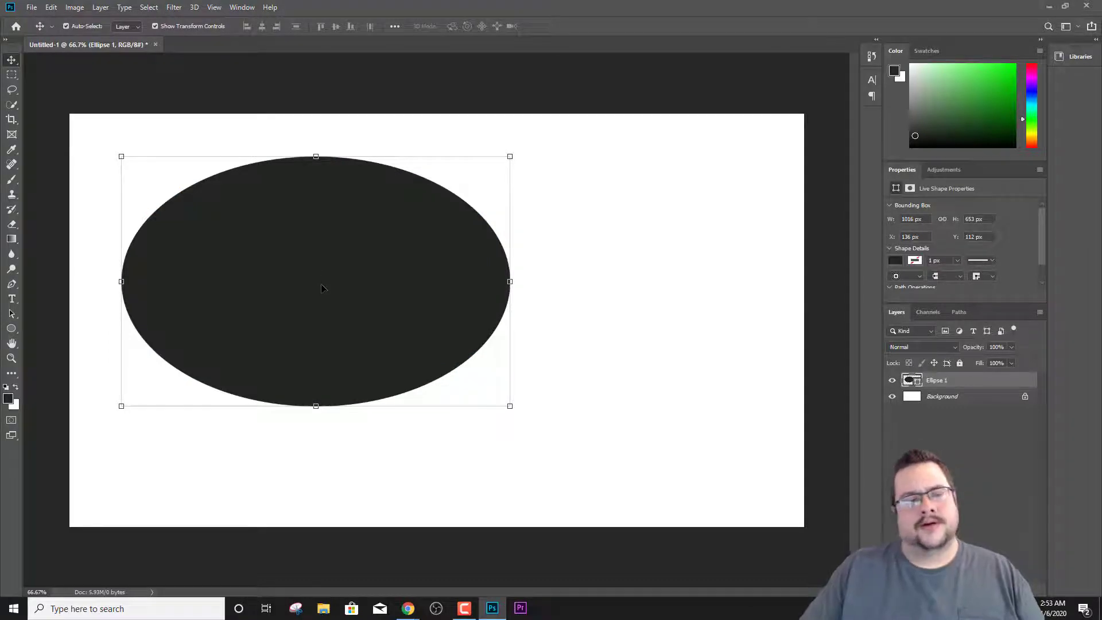
pyautogui.moveTo(321, 287); pyautogui.dragTo(212, 210)
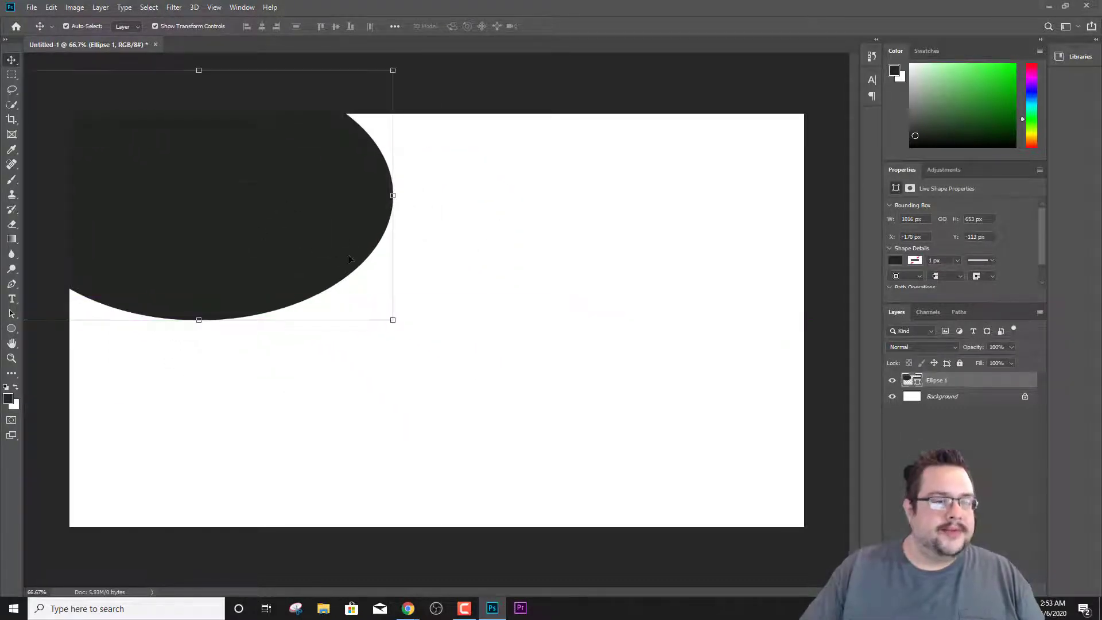
pyautogui.hotkey('ctrl', 't')
pyautogui.moveTo(392, 195); pyautogui.dragTo(657, 195)
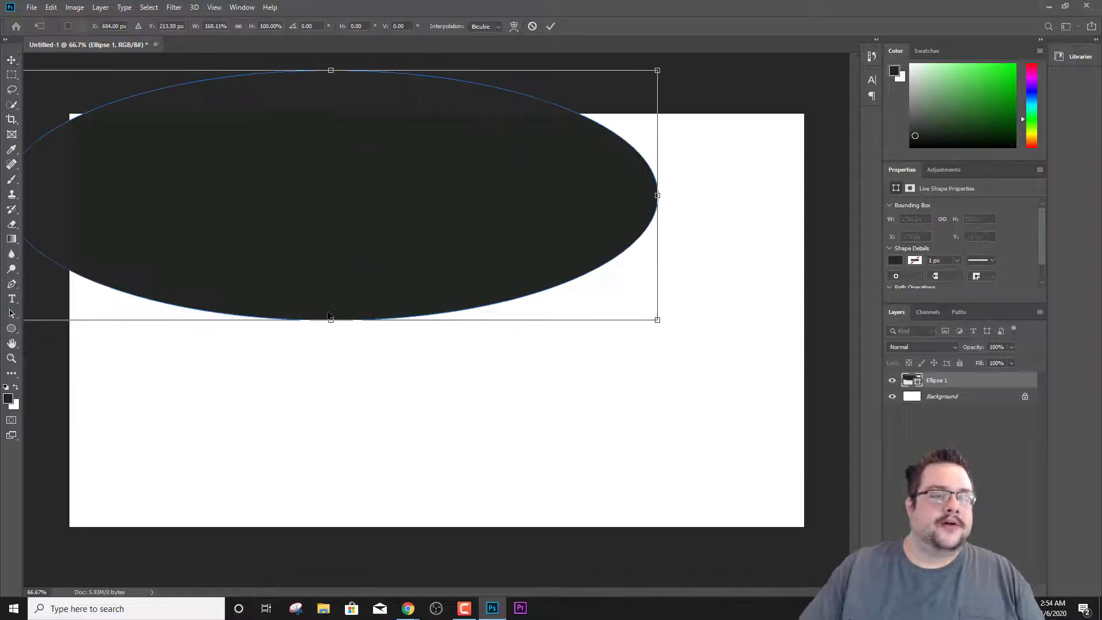
pyautogui.moveTo(332, 320); pyautogui.dragTo(332, 518)
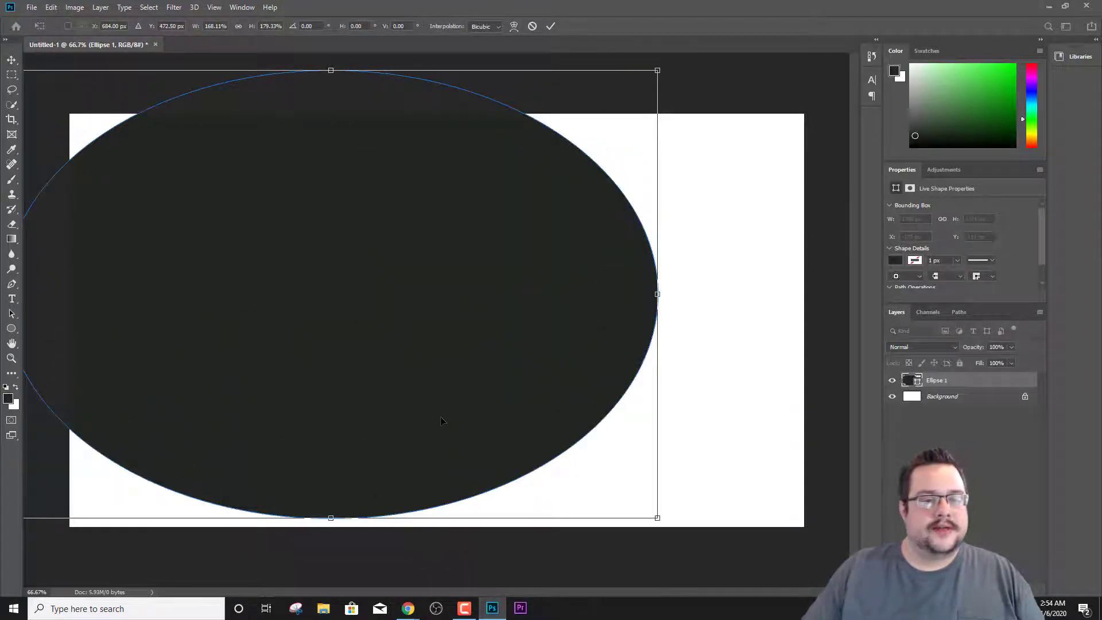
pyautogui.moveTo(437, 421); pyautogui.dragTo(406, 328)
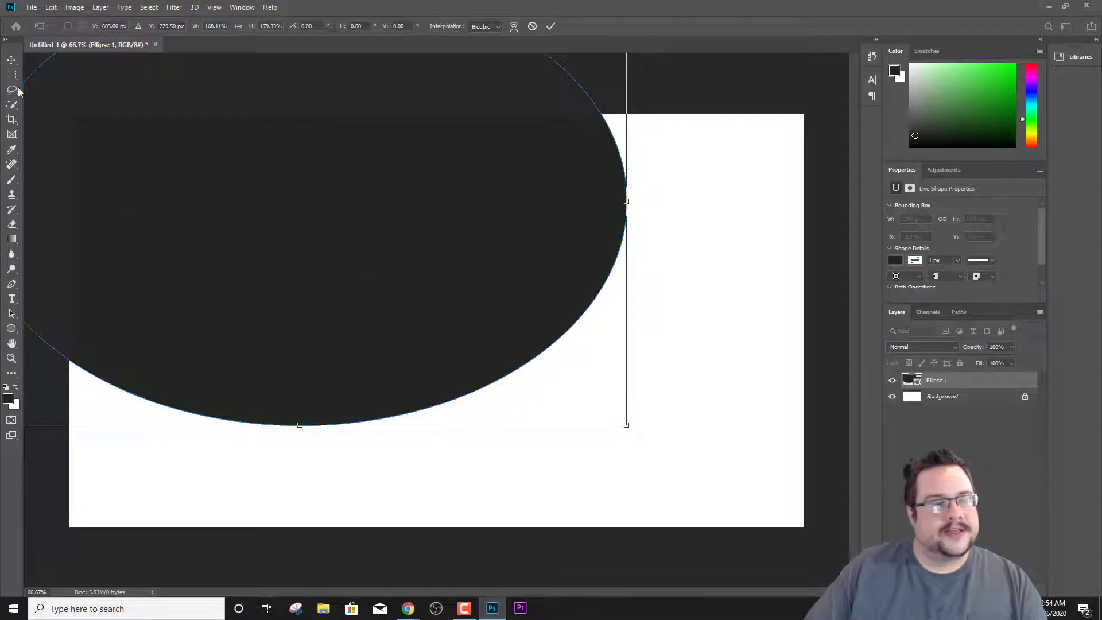
# Commit the enlarged ellipse, then paste a copy and stretch it toward the upper right
pyautogui.press('Return')
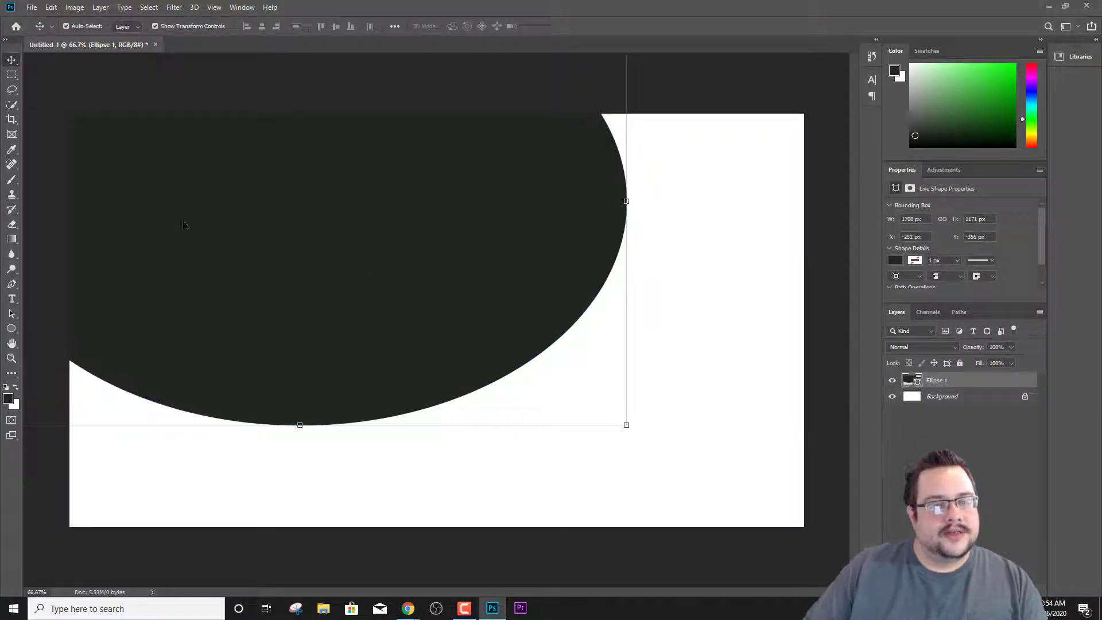
pyautogui.hotkey('ctrl', 'c')
pyautogui.hotkey('ctrl', 'v')
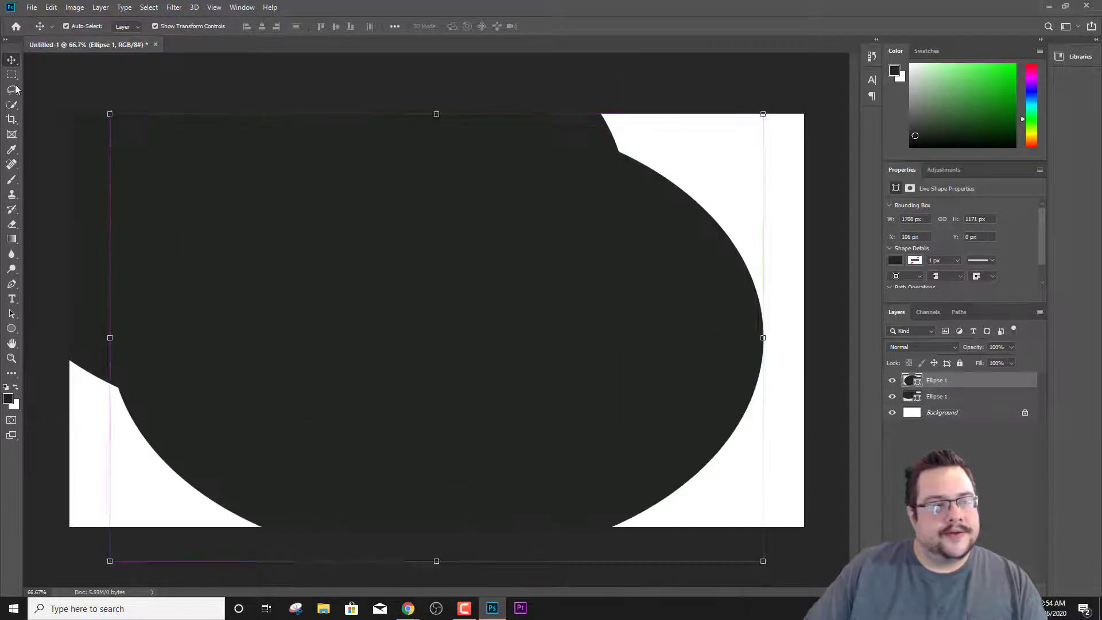
pyautogui.moveTo(382, 459); pyautogui.dragTo(492, 417)
pyautogui.moveTo(302, 54); pyautogui.dragTo(290, 3)
pyautogui.moveTo(334, 213); pyautogui.dragTo(434, 67)
pyautogui.click(8, 78)
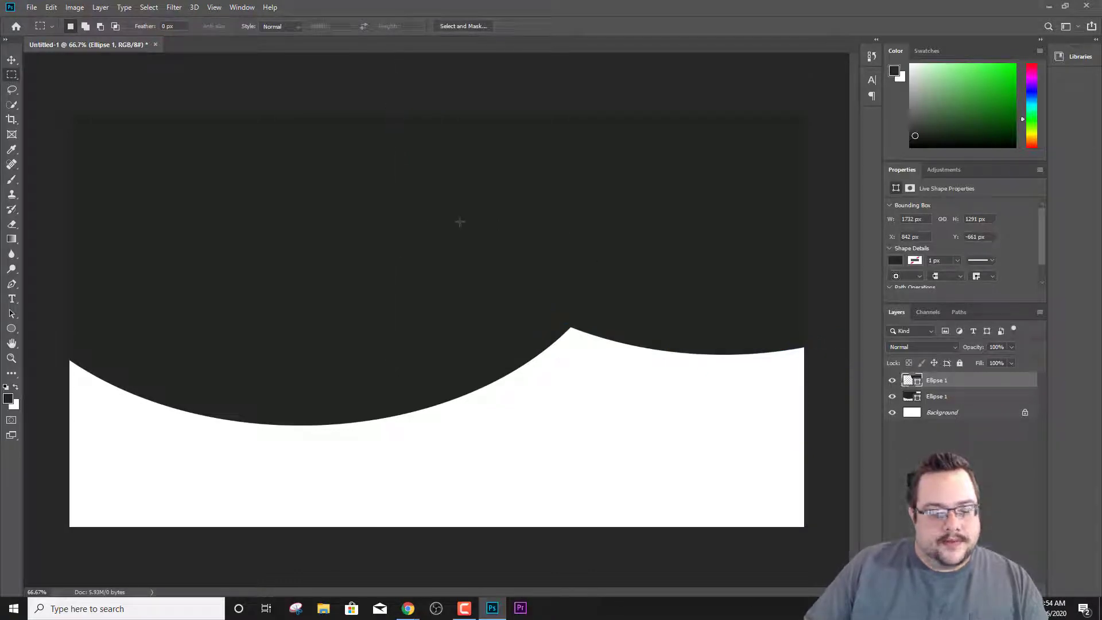
# Paste a third ellipse copy and move it down and to the left
pyautogui.hotkey('ctrl', 'v')
pyautogui.click(12, 59)
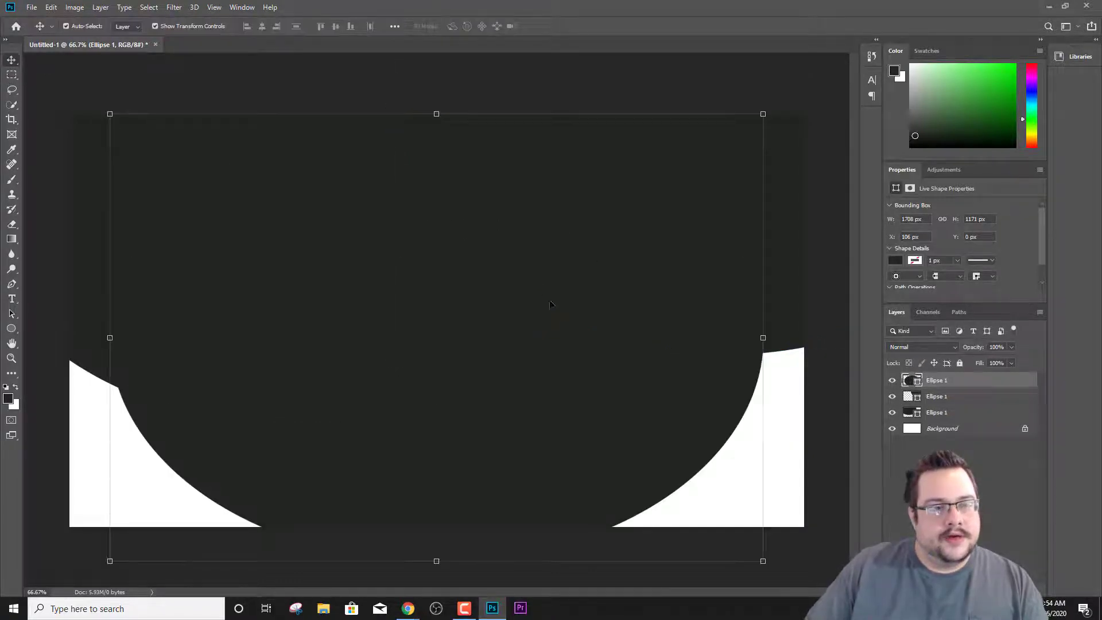
pyautogui.moveTo(631, 259); pyautogui.dragTo(307, 344)
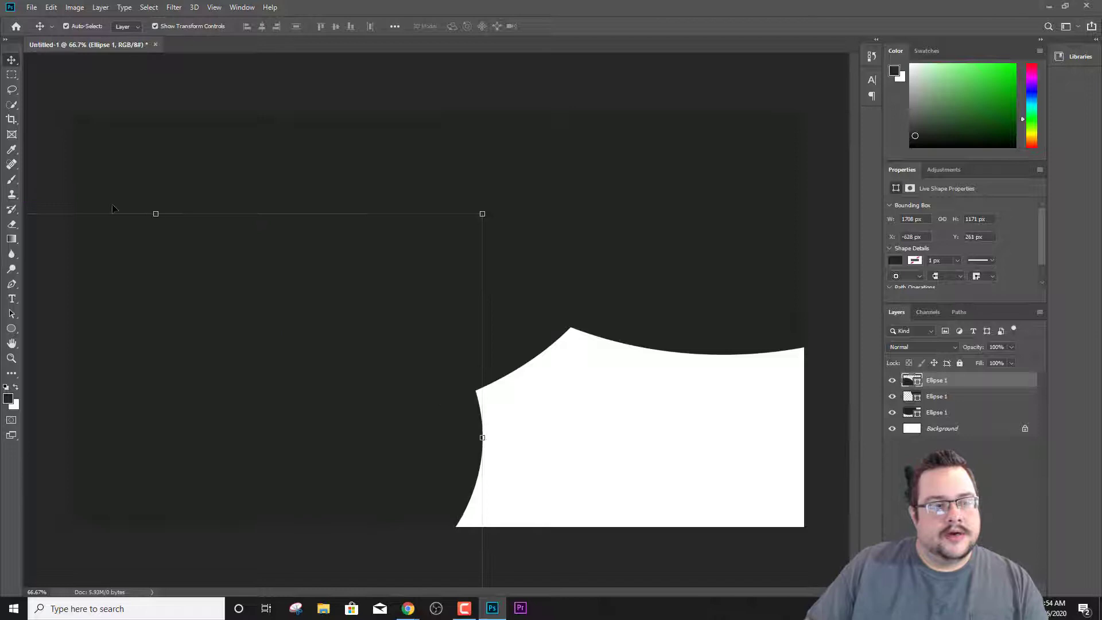
pyautogui.press('m')
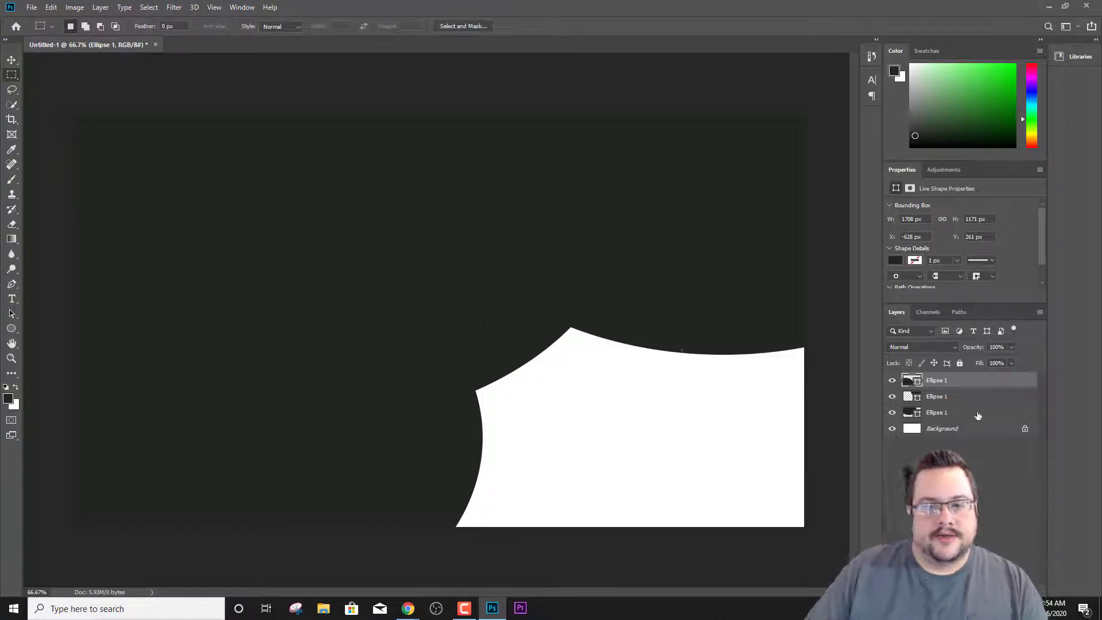
# Lower the top ellipse to about 63% opacity and the second ellipse to 68% via Blending Options
pyautogui.rightClick(946, 383)
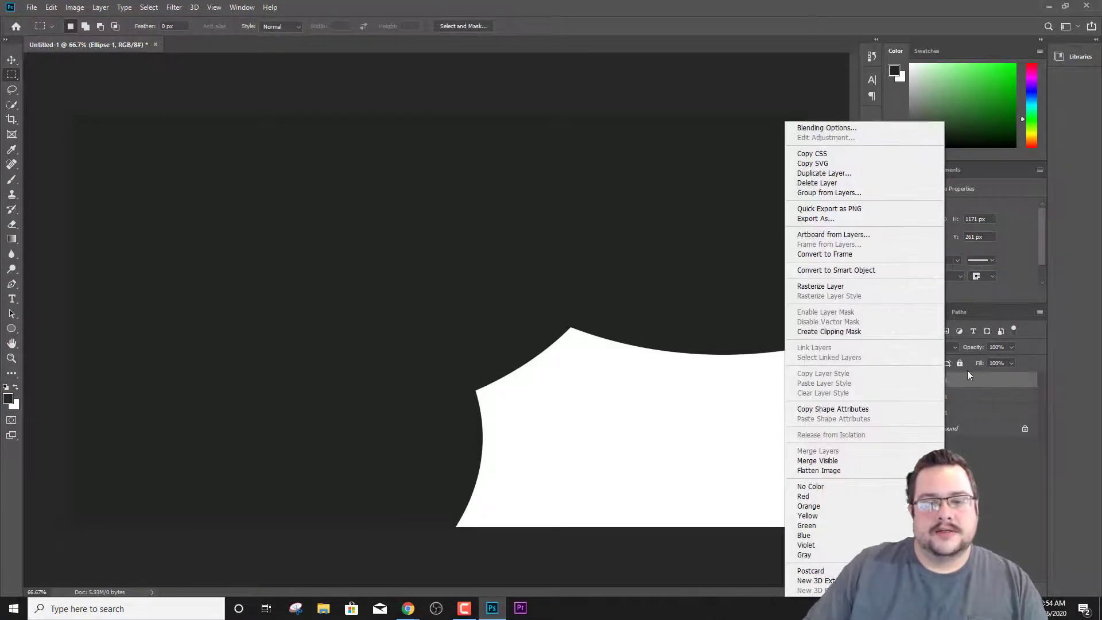
pyautogui.click(839, 131)
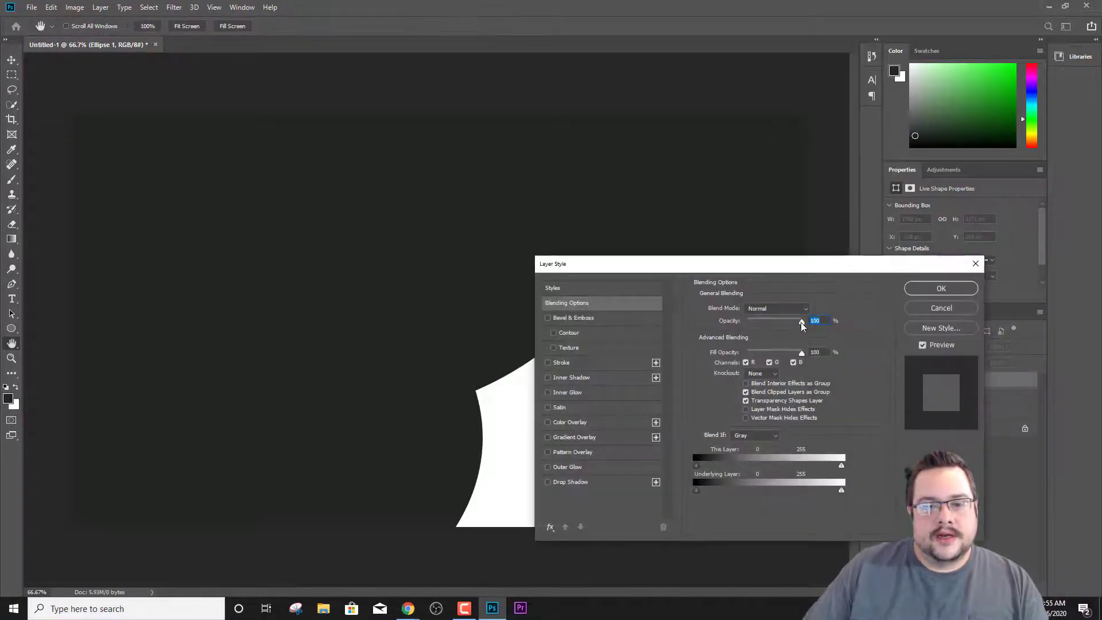
pyautogui.moveTo(802, 325); pyautogui.dragTo(783, 328)
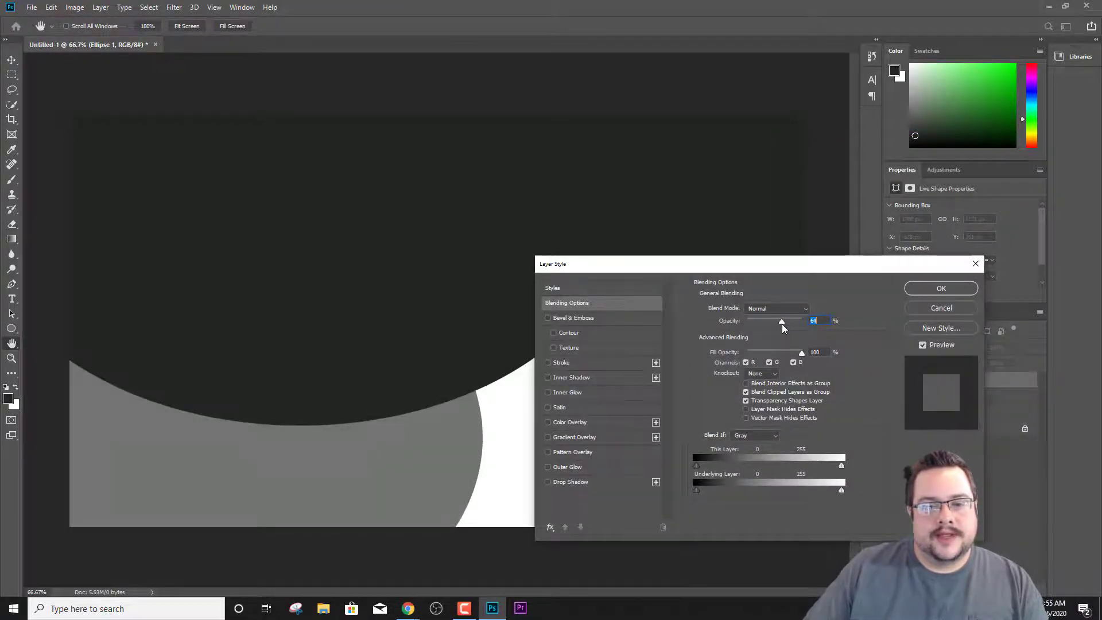
pyautogui.click(928, 291)
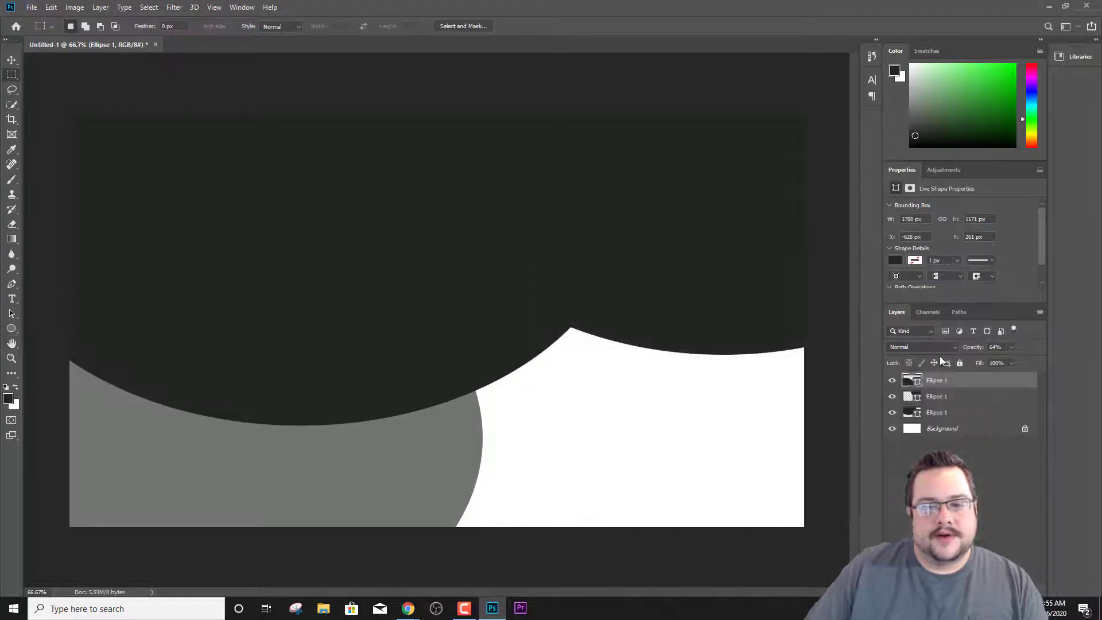
pyautogui.rightClick(942, 398)
pyautogui.click(815, 123)
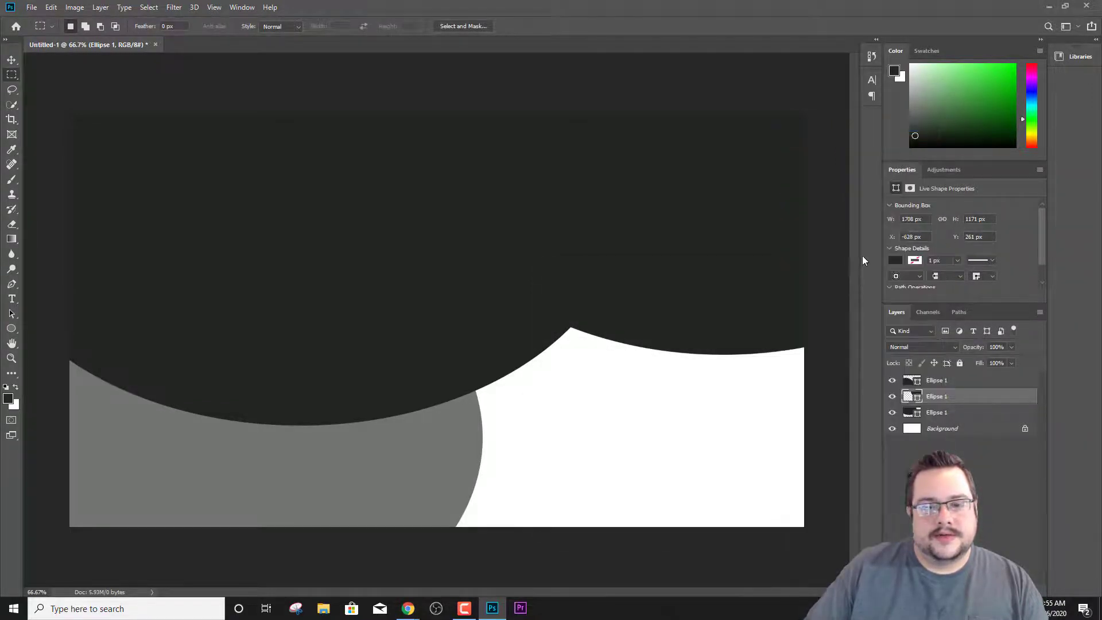
pyautogui.moveTo(802, 325); pyautogui.dragTo(783, 327)
pyautogui.click(941, 288)
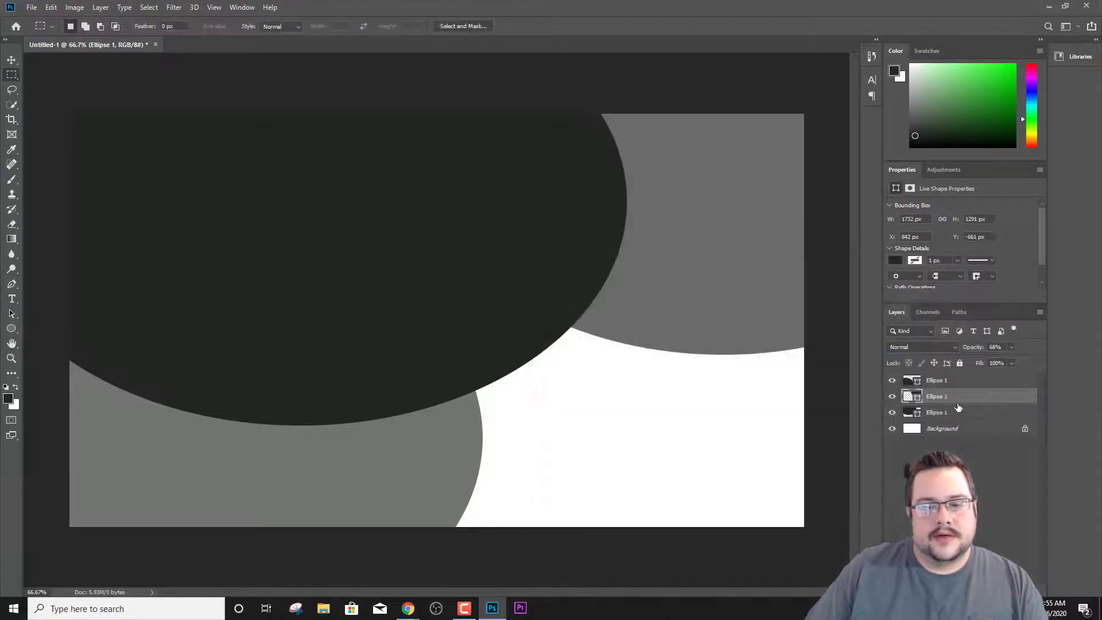
# Set the top ellipse to 64% opacity and the large dark ellipse to 95%
pyautogui.rightClick(956, 381)
pyautogui.click(868, 128)
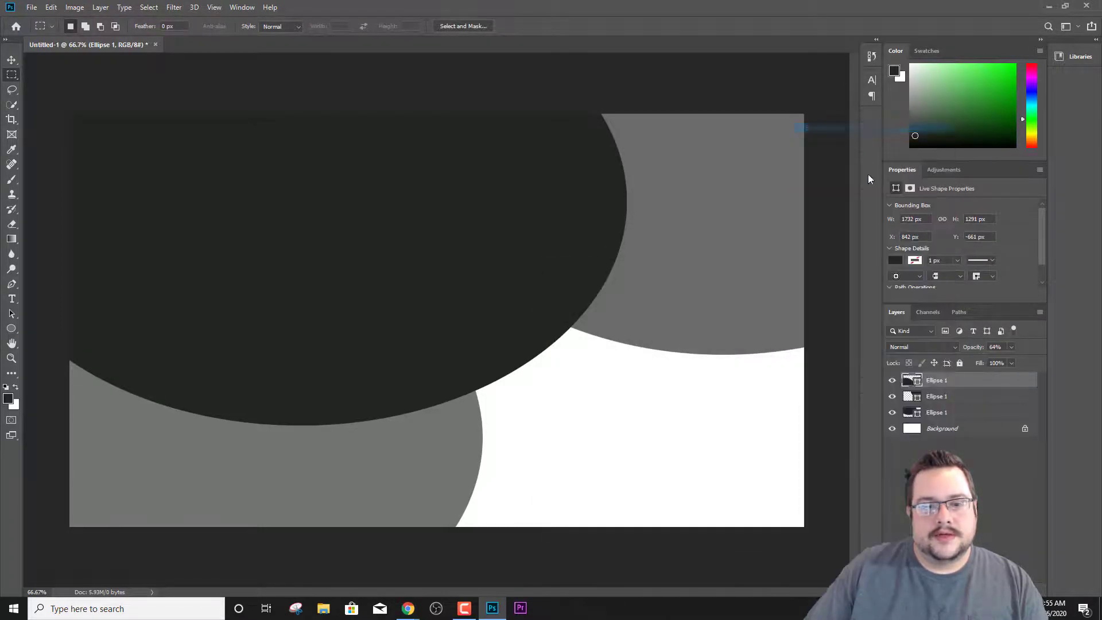
pyautogui.moveTo(790, 325)
pyautogui.mouseDown()
pyautogui.moveTo(755, 325)
pyautogui.moveTo(781, 325)
pyautogui.mouseUp()
pyautogui.click(941, 288)
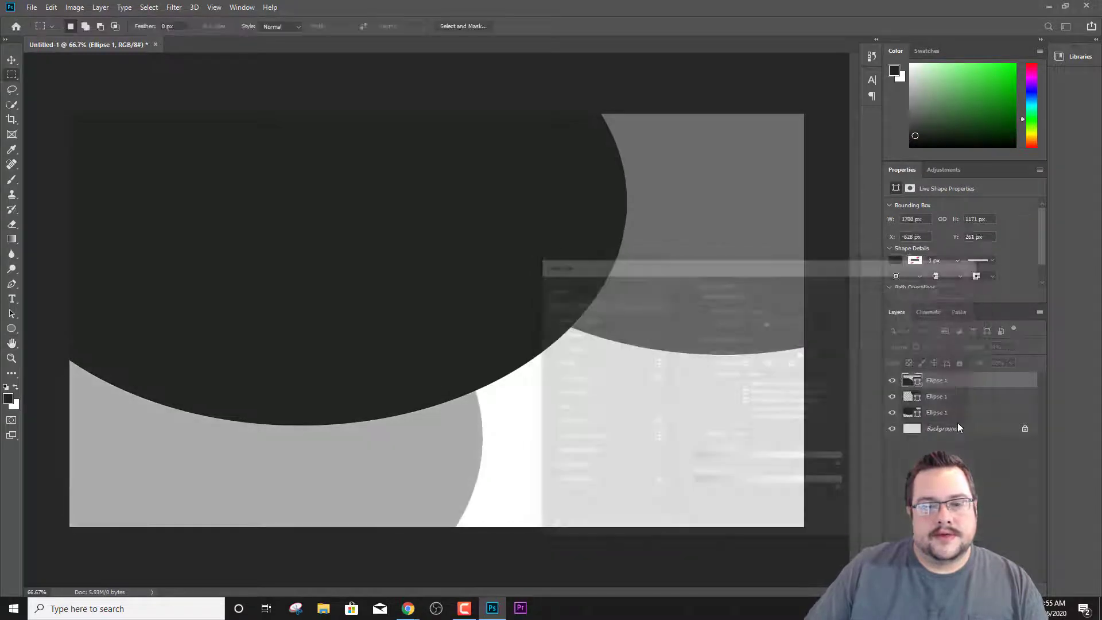
pyautogui.rightClick(954, 412)
pyautogui.click(868, 126)
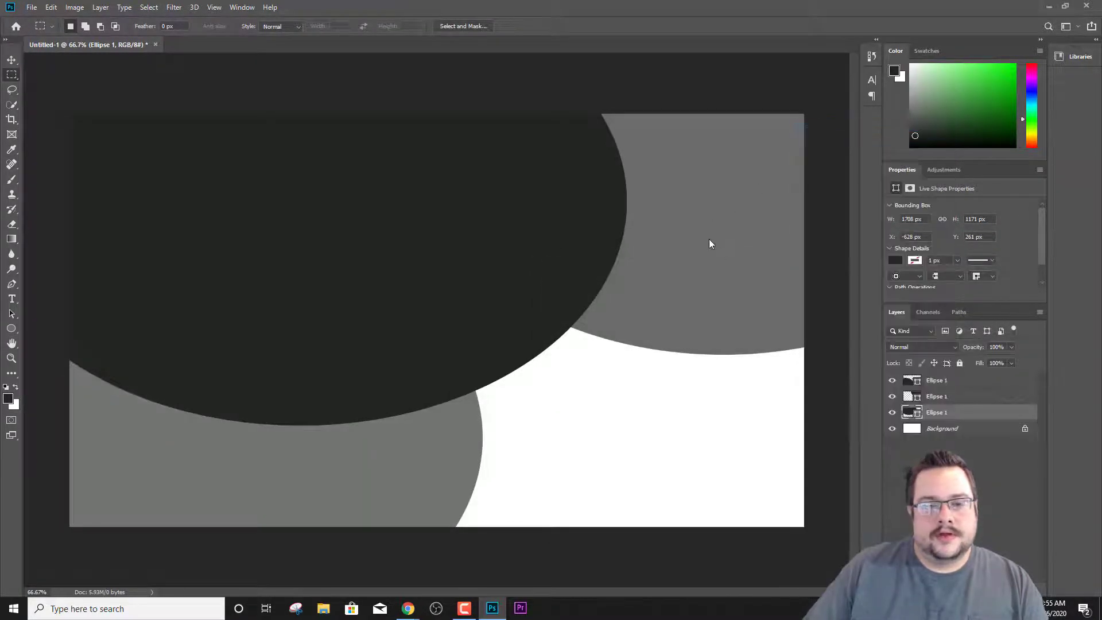
pyautogui.moveTo(801, 325)
pyautogui.mouseDown()
pyautogui.moveTo(784, 326)
pyautogui.moveTo(798, 325)
pyautogui.mouseUp()
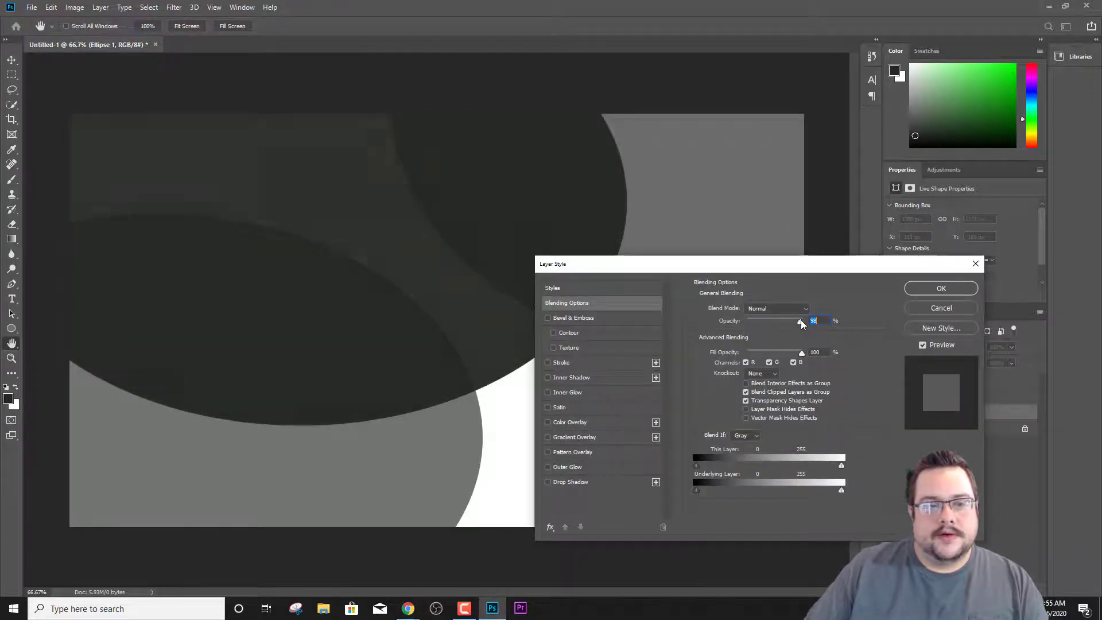
pyautogui.click(943, 289)
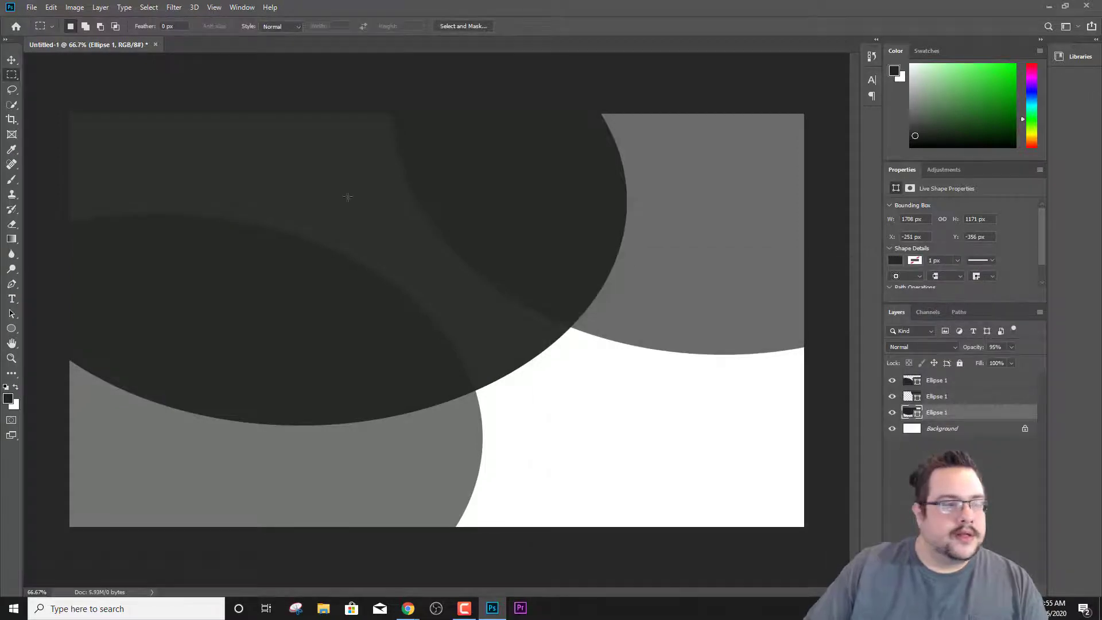
# Alt-drag a copy of the 68% gray ellipse, stretch it to nearly double width, and shift it down-left
pyautogui.press('v')
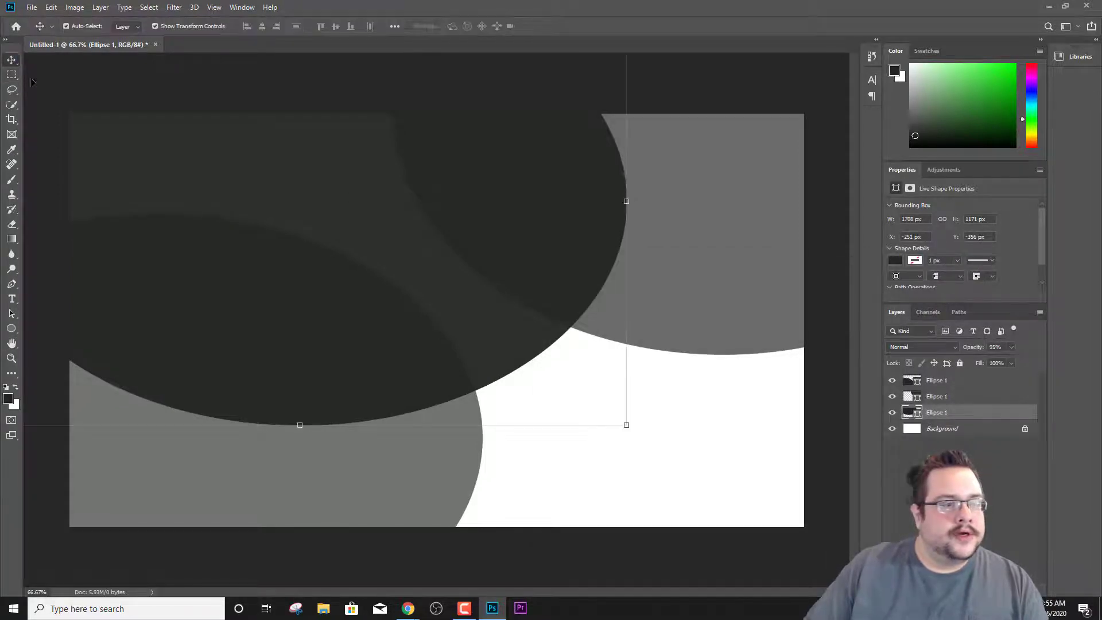
pyautogui.click(922, 398)
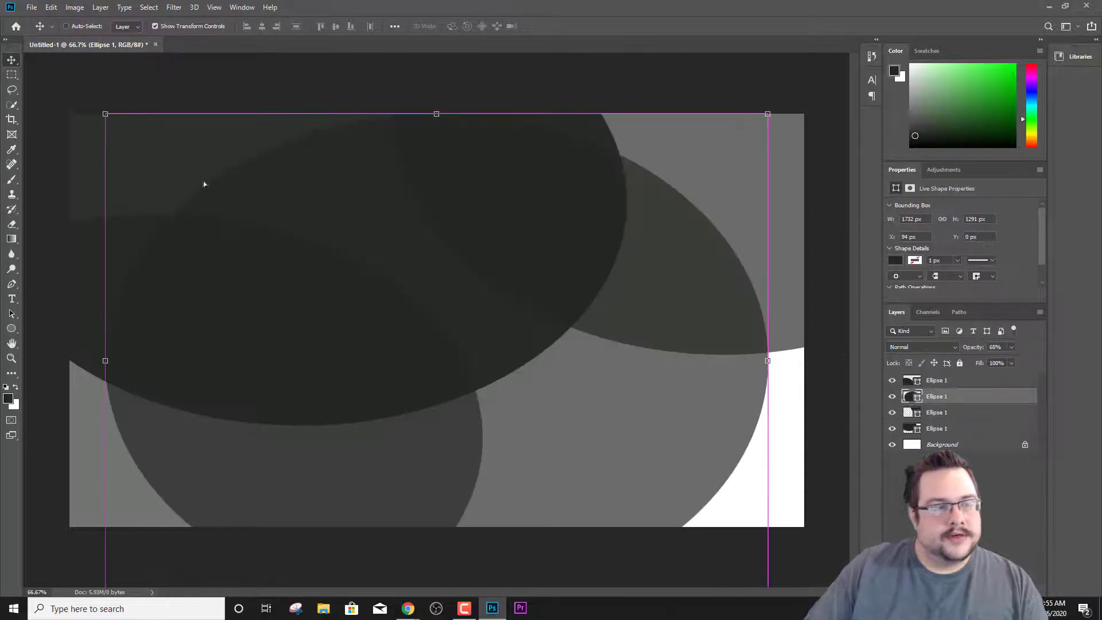
pyautogui.moveTo(659, 277); pyautogui.dragTo(749, 376)
pyautogui.rightClick(210, 448)
pyautogui.click(210, 448)
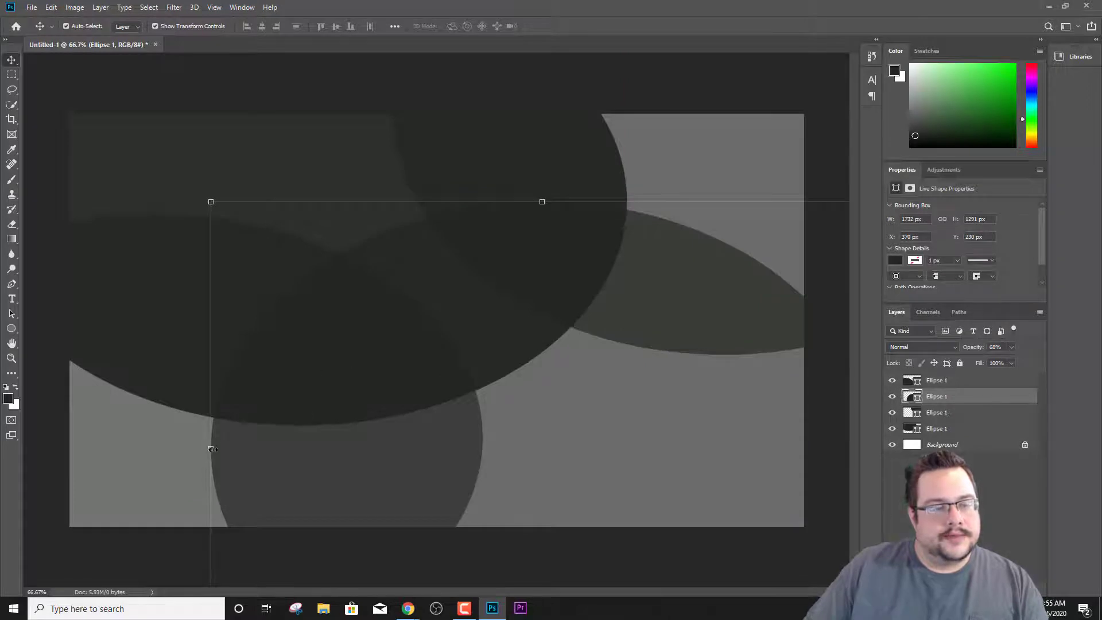
pyautogui.moveTo(210, 448); pyautogui.dragTo(6, 391)
pyautogui.moveTo(369, 440); pyautogui.dragTo(807, 469)
pyautogui.moveTo(436, 477); pyautogui.dragTo(10, 417)
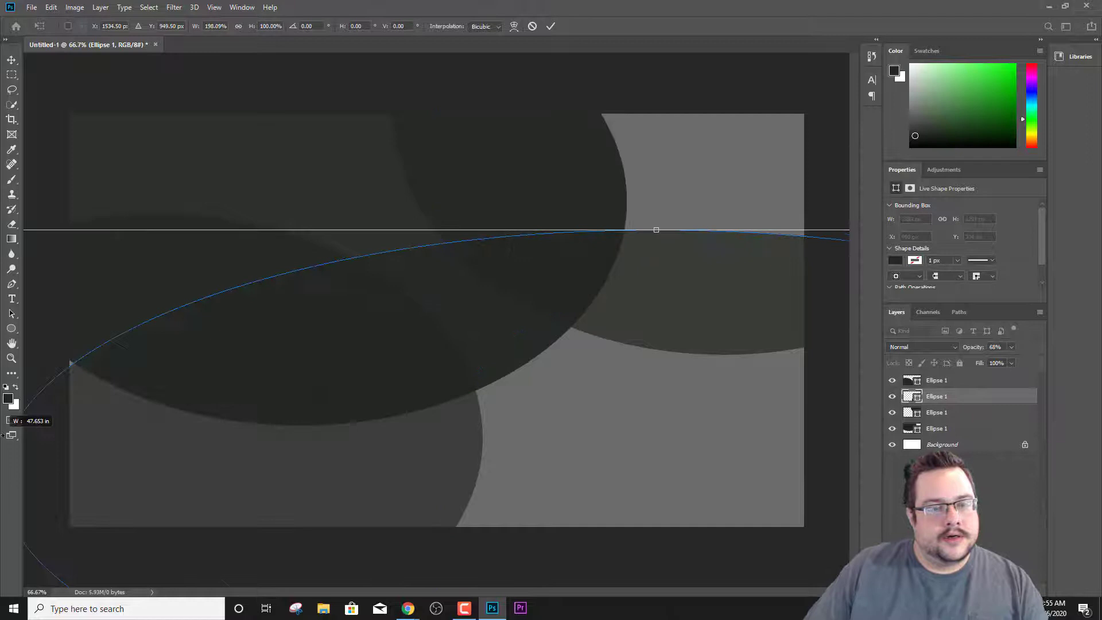
pyautogui.moveTo(583, 433); pyautogui.dragTo(401, 475)
pyautogui.click(12, 75)
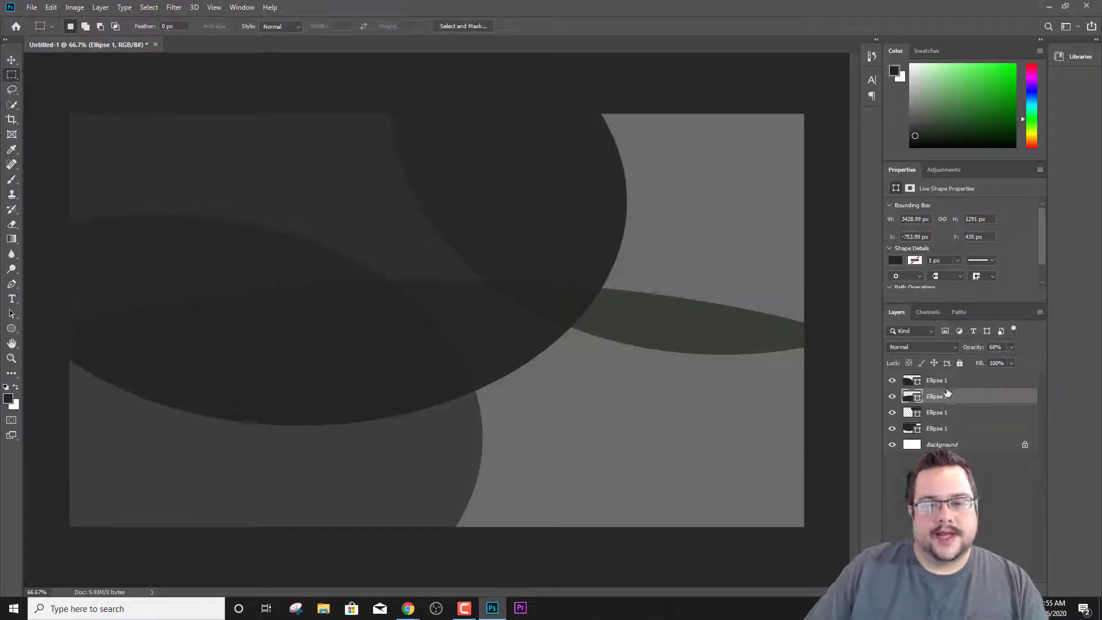
pyautogui.click(937, 428)
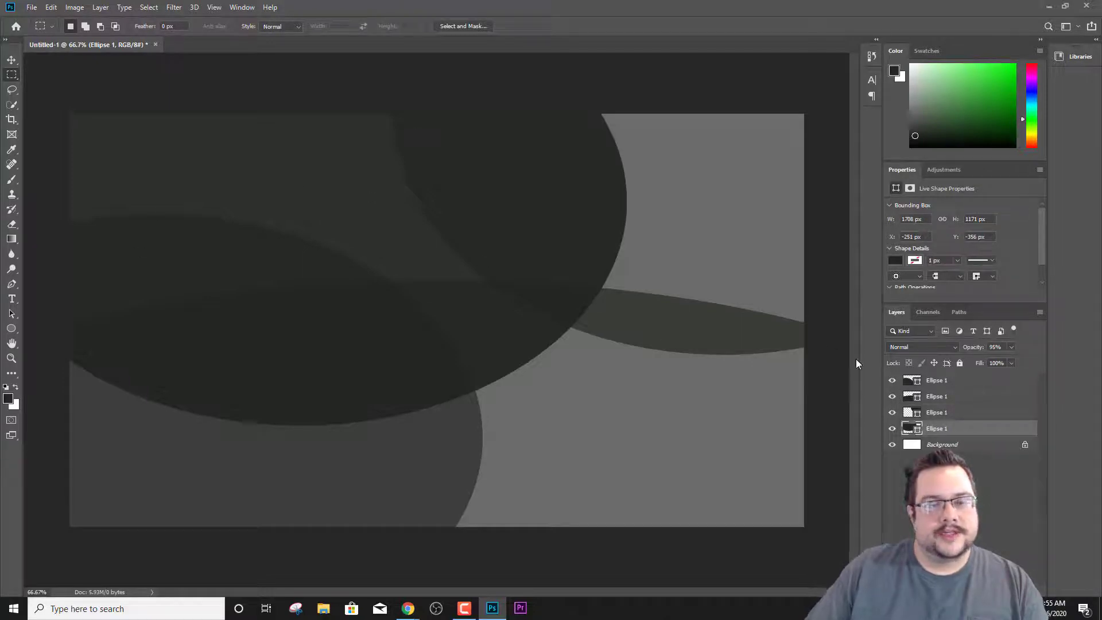
# Add a pale lavender #c0c0eb Color Overlay to the bottom 95% ellipse layer
pyautogui.rightClick(943, 437)
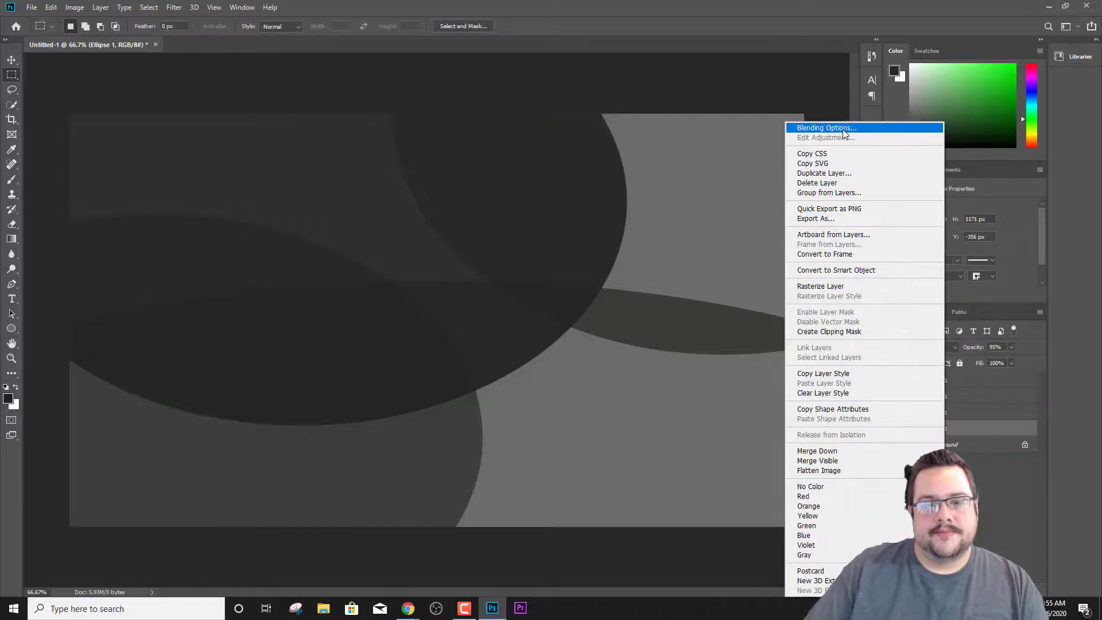
pyautogui.click(919, 127)
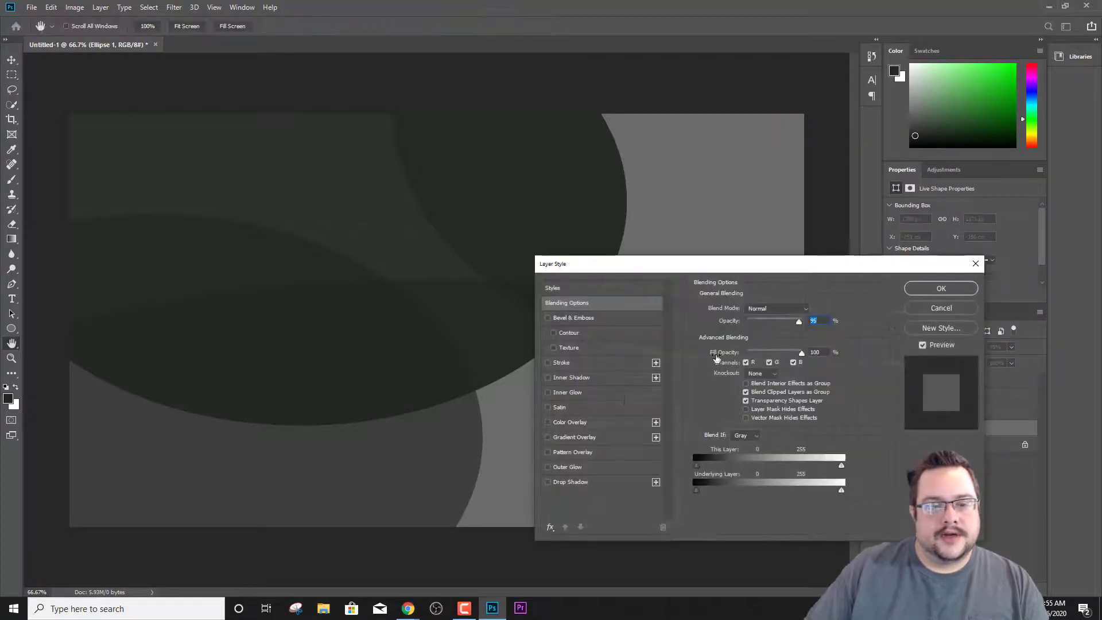
pyautogui.click(564, 423)
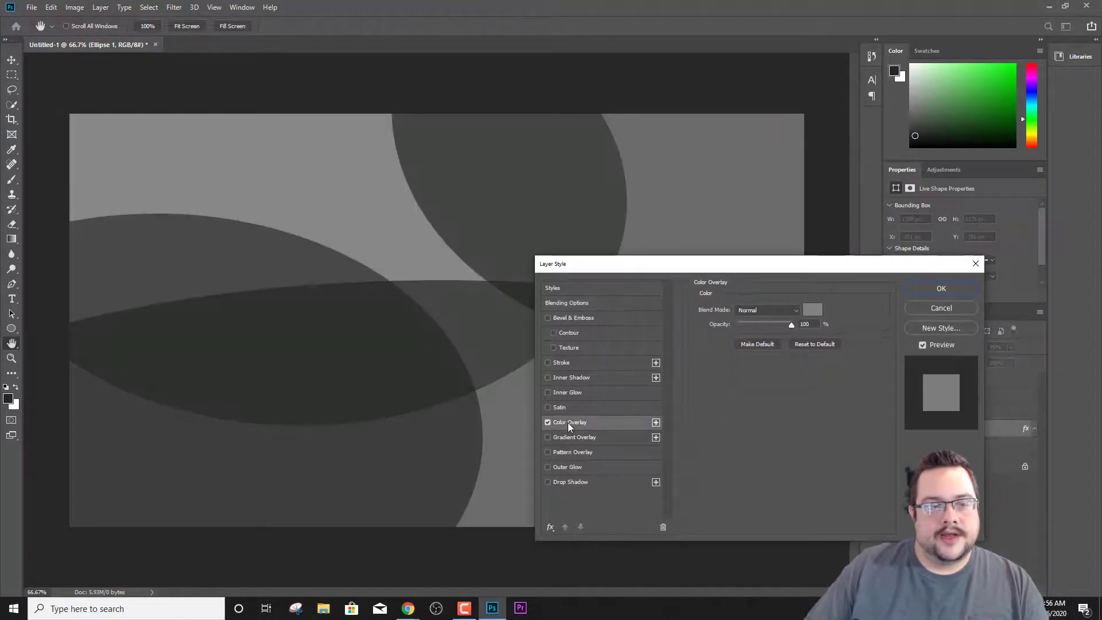
pyautogui.click(812, 310)
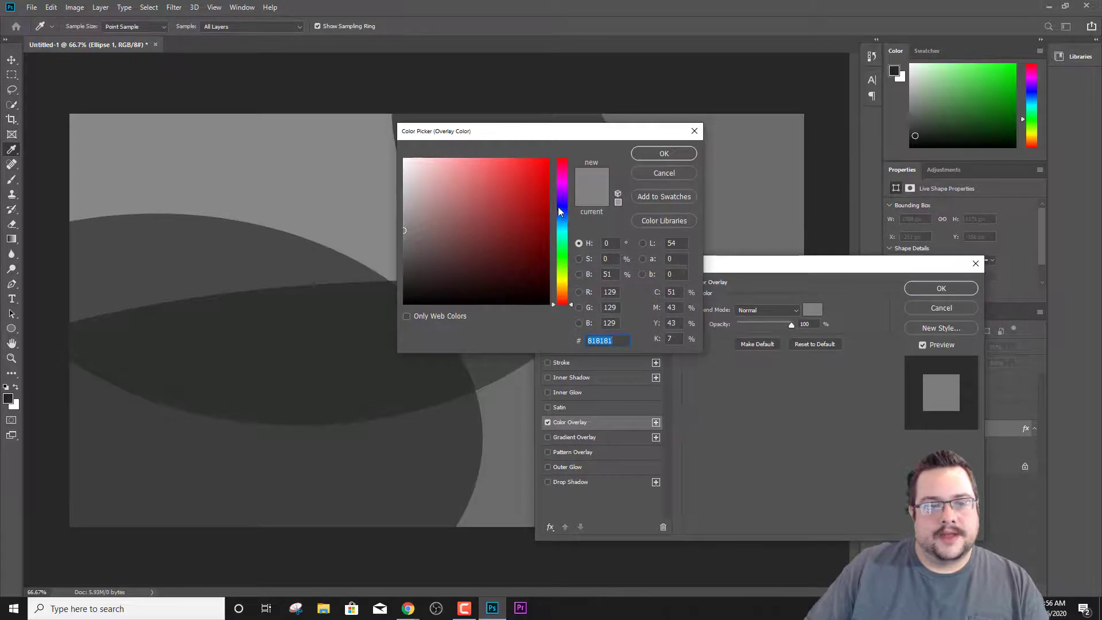
pyautogui.click(560, 207)
pyautogui.moveTo(539, 204)
pyautogui.mouseDown()
pyautogui.moveTo(568, 157)
pyautogui.moveTo(431, 170)
pyautogui.mouseUp()
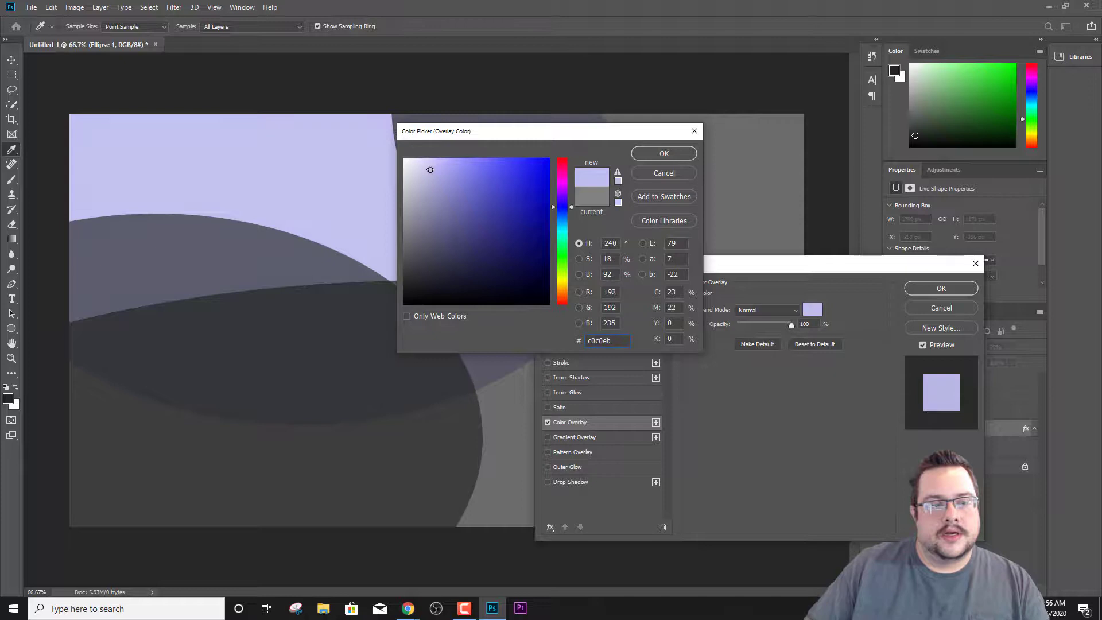
pyautogui.click(664, 153)
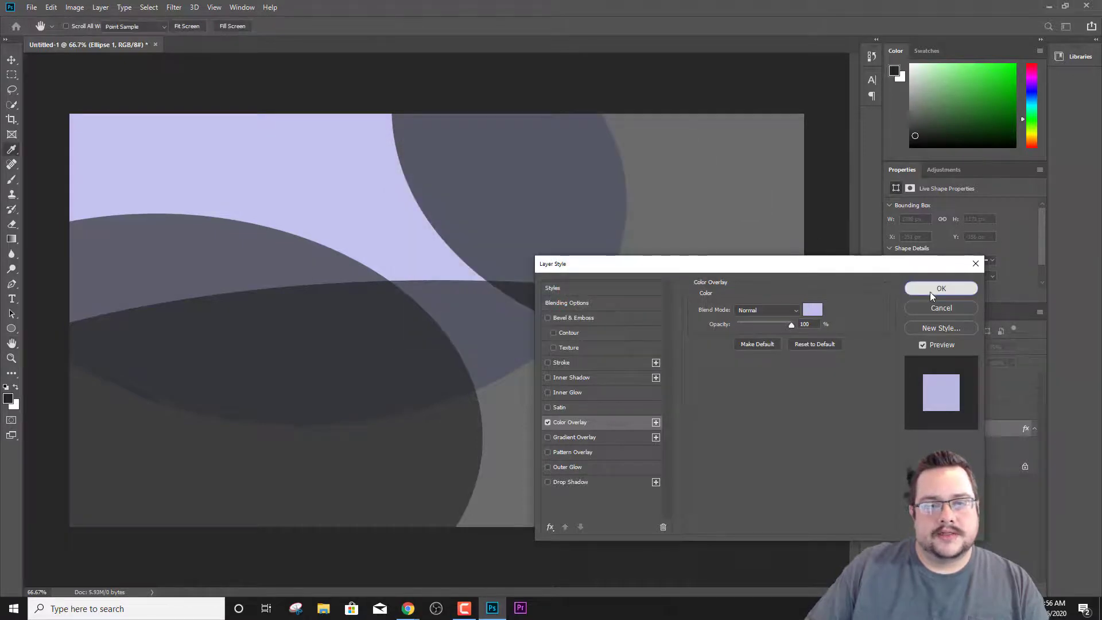
pyautogui.click(930, 291)
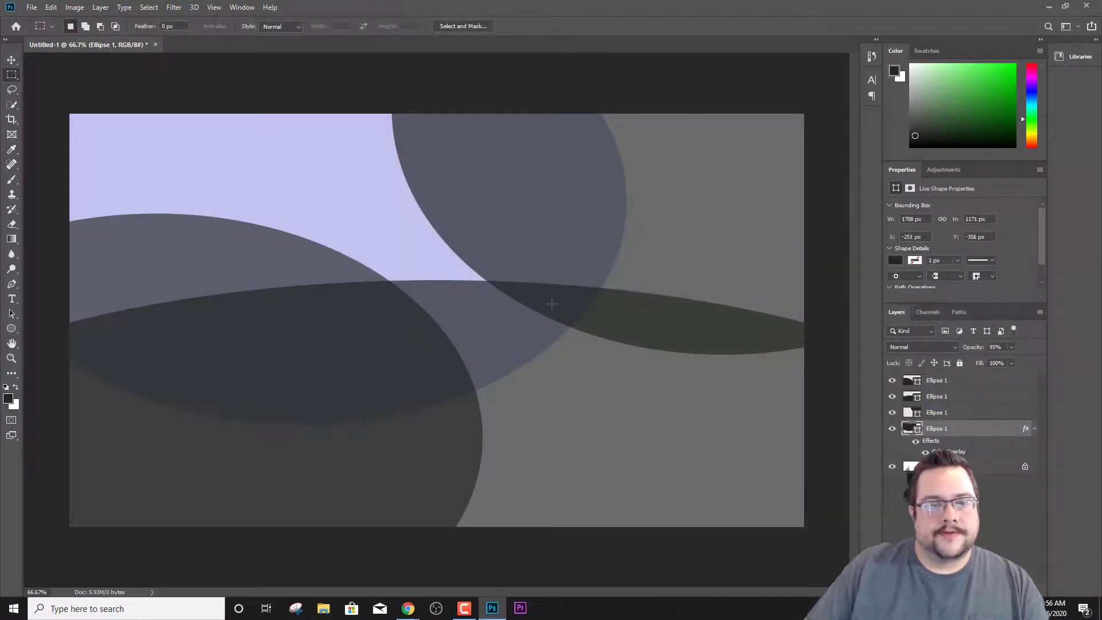